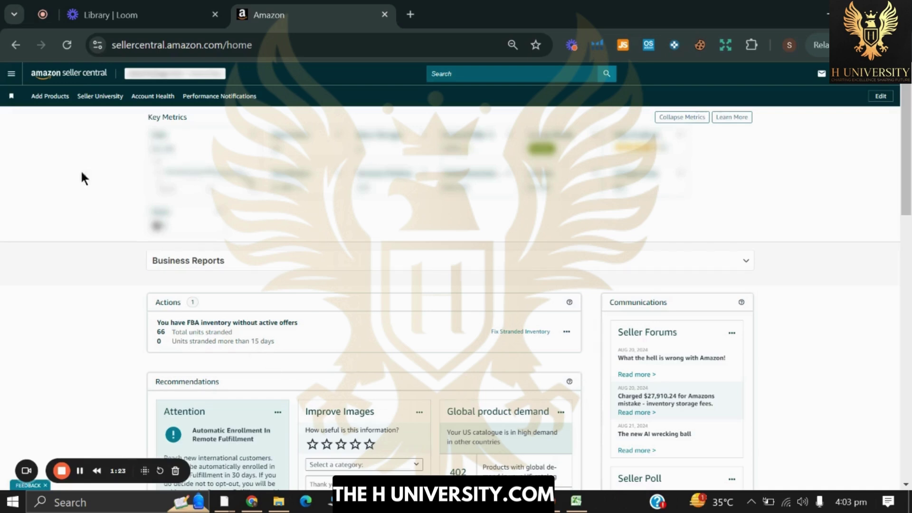
Open the Create MCF Order form from the Orders section
{"action": "left_click", "coordinate": [10, 73]}
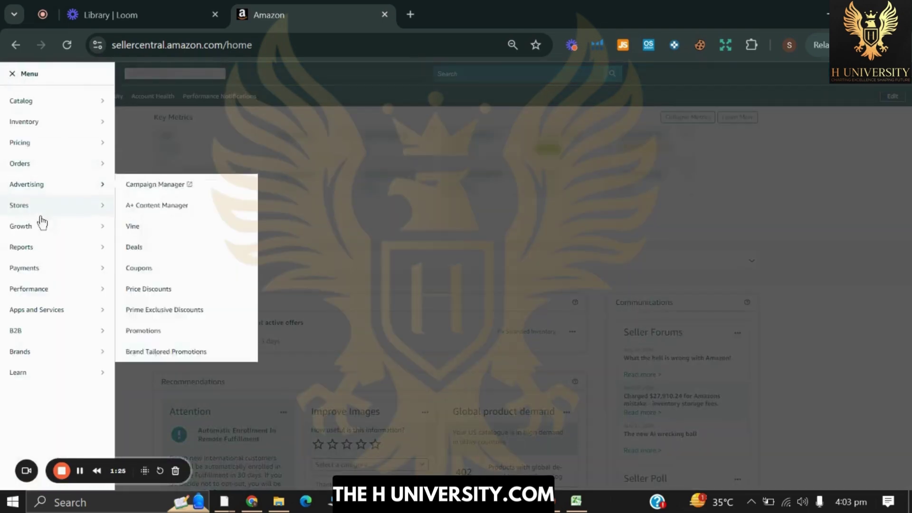
{"action": "mouse_move", "coordinate": [53, 178]}
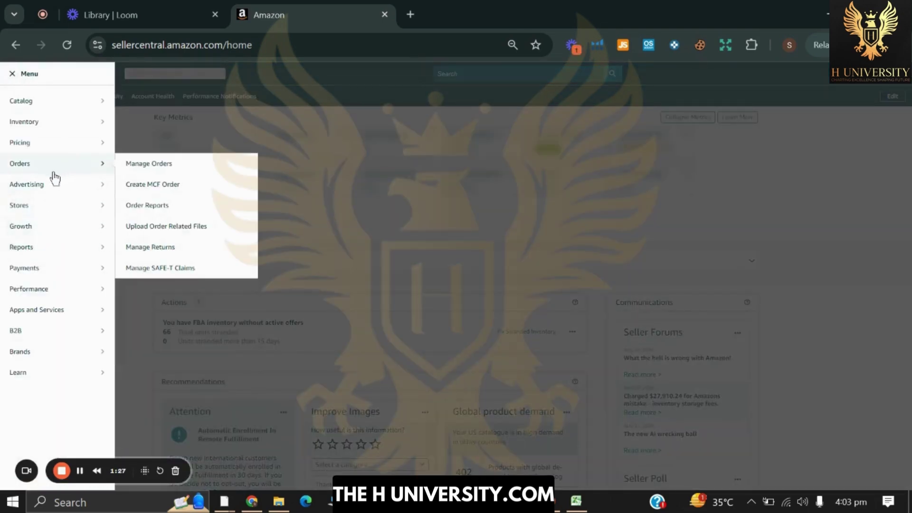
{"action": "left_click", "coordinate": [165, 186]}
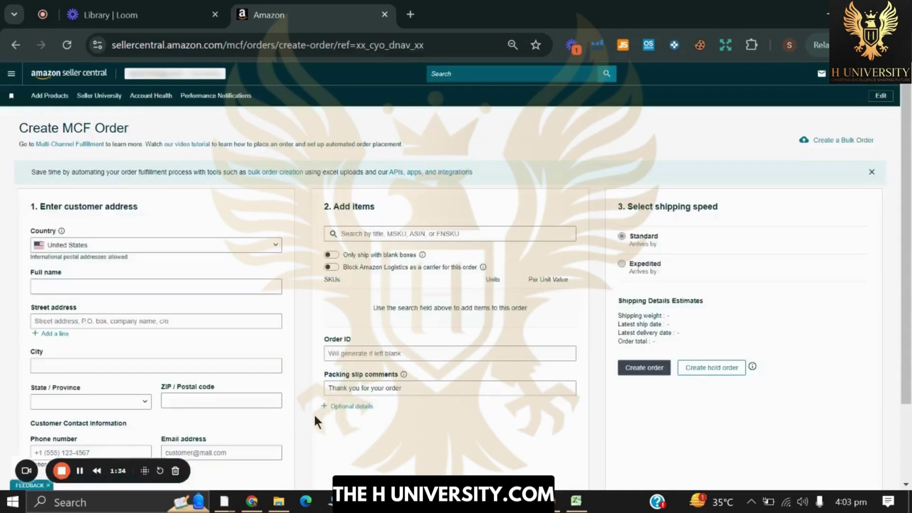
{"action": "scroll", "coordinate": [315, 416], "scroll_direction": "down", "scroll_amount": 1}
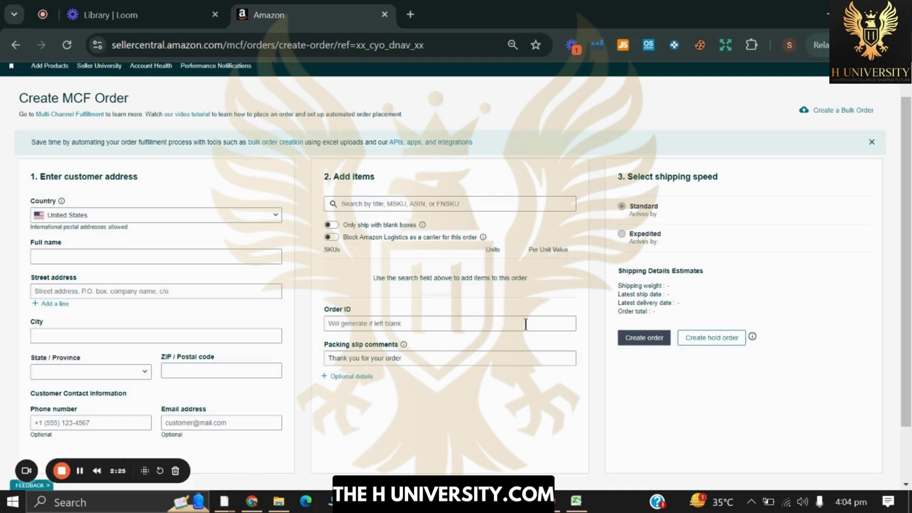
Enter a custom order ID combining a sequence number, the Ebay channel and the placeholder Product Name
{"action": "left_click", "coordinate": [384, 324]}
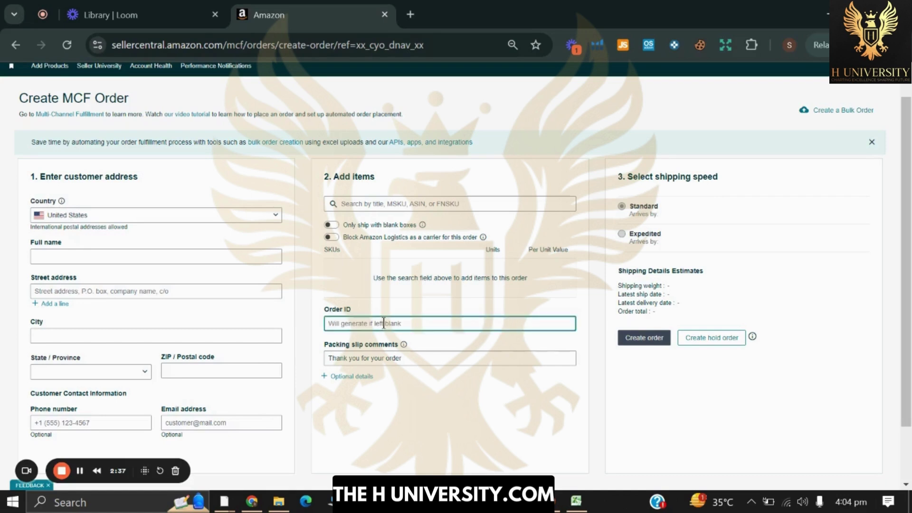
{"action": "type", "text": "01-Ebay"}
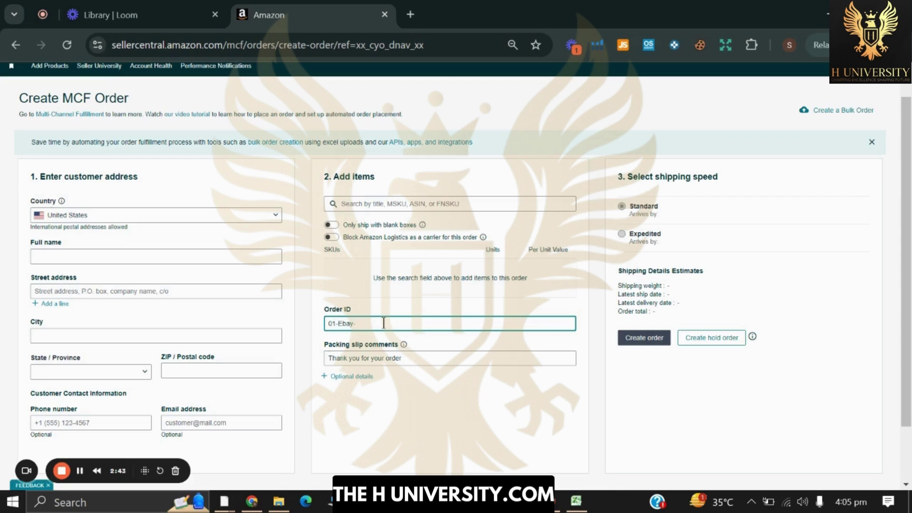
{"action": "type", "text": "-Product Name"}
{"action": "left_click", "coordinate": [439, 356]}
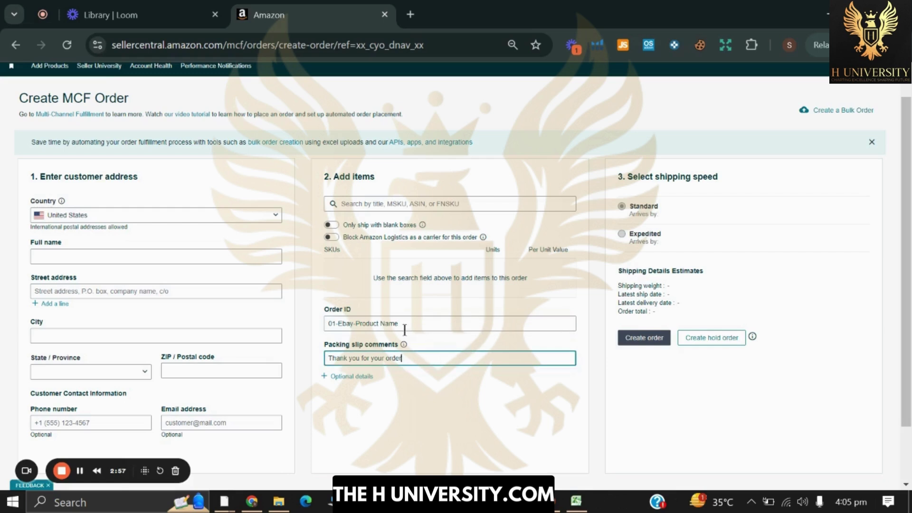
Replace the leading sequence number in the order ID with 8 and clear the order ID field
{"action": "left_click", "coordinate": [340, 323]}
{"action": "double_click", "coordinate": [339, 322]}
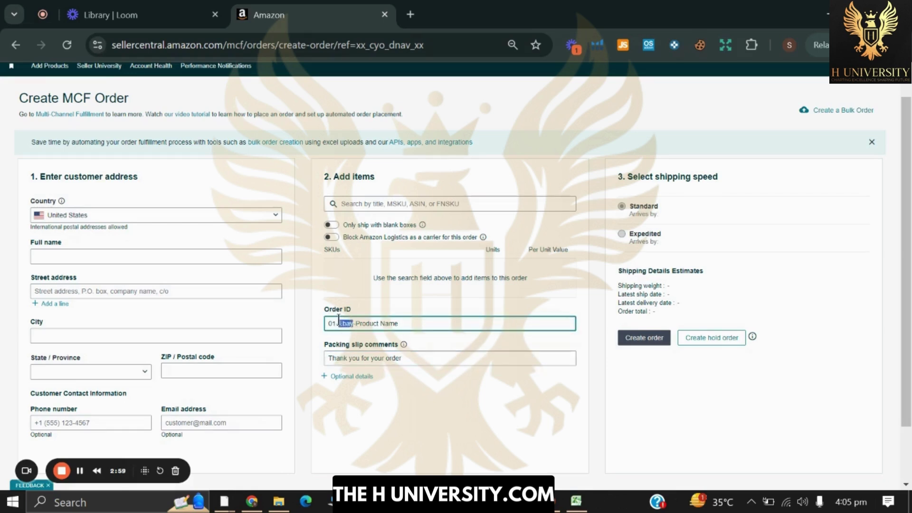
{"action": "left_click", "coordinate": [338, 323]}
{"action": "key", "text": "BackSpace"}
{"action": "key", "text": "End"}
{"action": "type", "text": "8"}
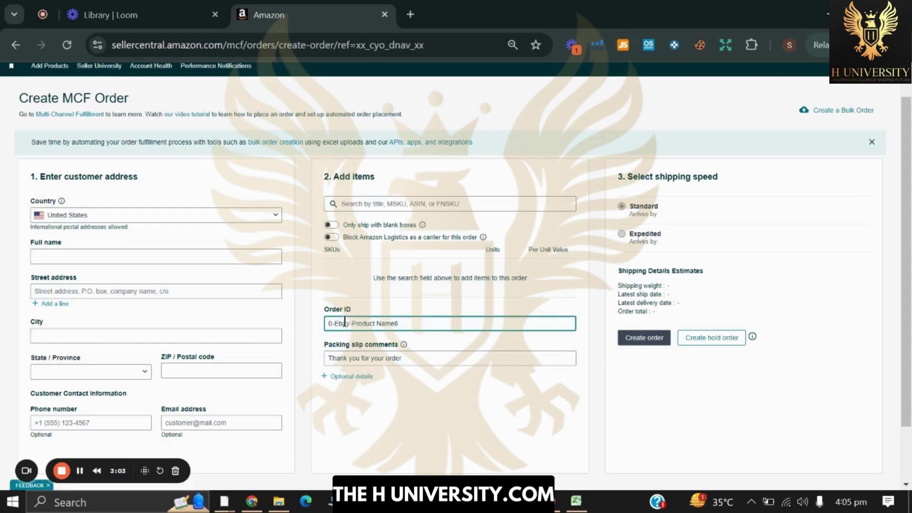
{"action": "key", "text": "BackSpace"}
{"action": "key", "text": "Left"}
{"action": "key", "text": "Left"}
{"action": "key", "text": "Left"}
{"action": "key", "text": "Left"}
{"action": "key", "text": "Left"}
{"action": "key", "text": "Left"}
{"action": "key", "text": "Left"}
{"action": "key", "text": "Left"}
{"action": "key", "text": "Left"}
{"action": "key", "text": "Left"}
{"action": "key", "text": "Left"}
{"action": "key", "text": "Left"}
{"action": "key", "text": "Left"}
{"action": "key", "text": "Left"}
{"action": "key", "text": "Left"}
{"action": "key", "text": "Left"}
{"action": "key", "text": "Left"}
{"action": "key", "text": "Left"}
{"action": "key", "text": "BackSpace"}
{"action": "type", "text": "8"}
{"action": "left_click_drag", "start_coordinate": [398, 324], "coordinate": [325, 329]}
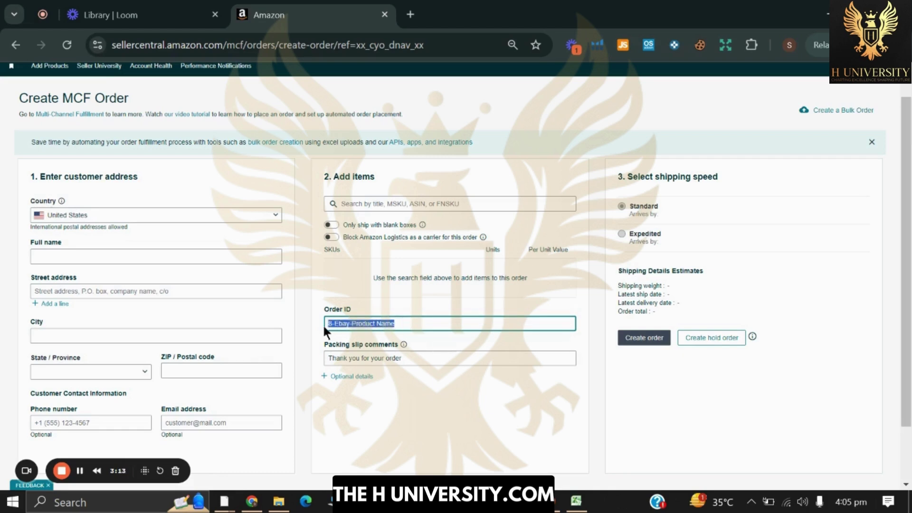
{"action": "key", "text": "BackSpace"}
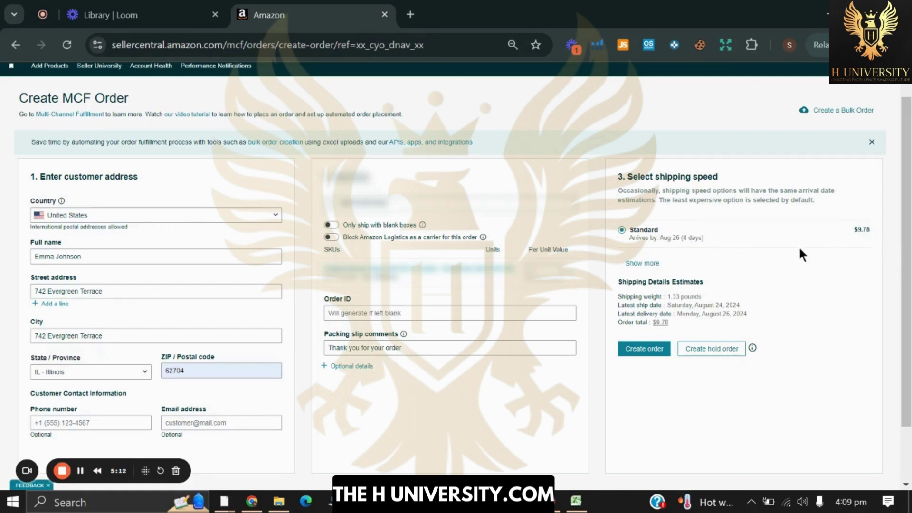
Show more shipping speed options for the MCF order
{"action": "left_click", "coordinate": [656, 266]}
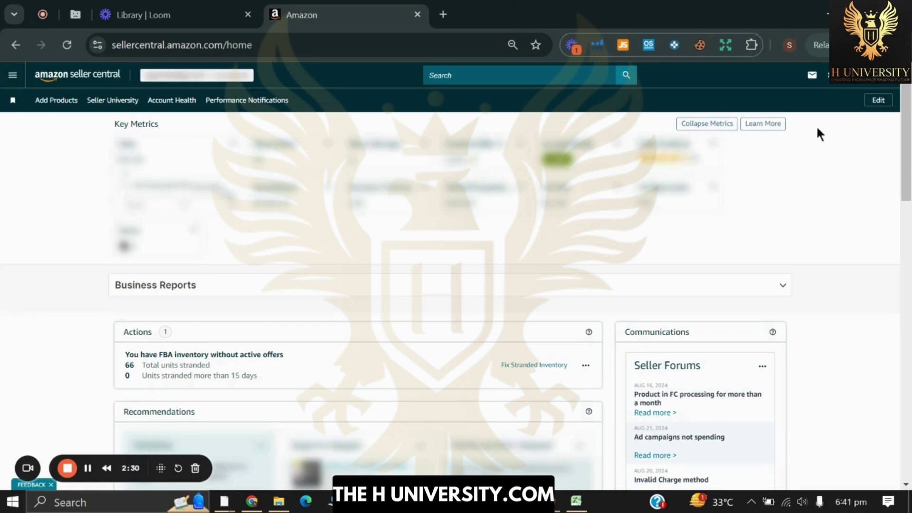
Open the Fulfillment by Amazon settings of the seller account
{"action": "left_click", "coordinate": [829, 75]}
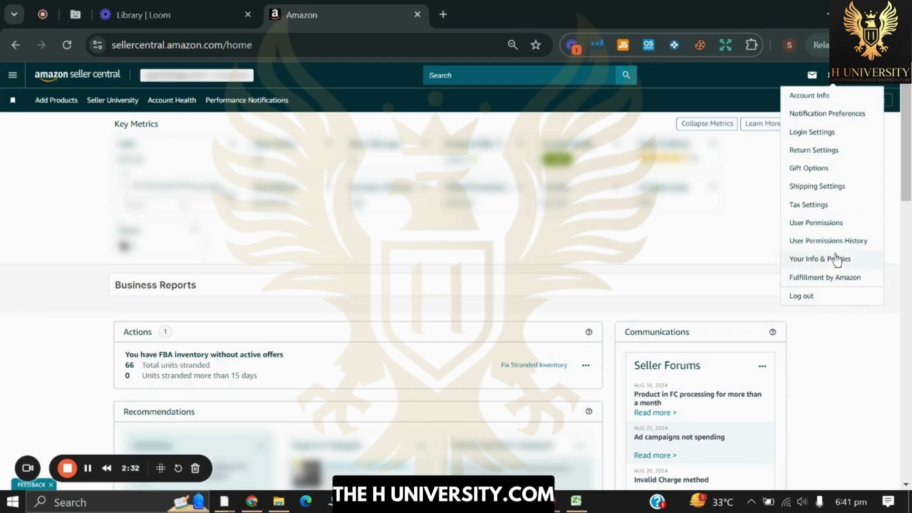
{"action": "left_click", "coordinate": [836, 274]}
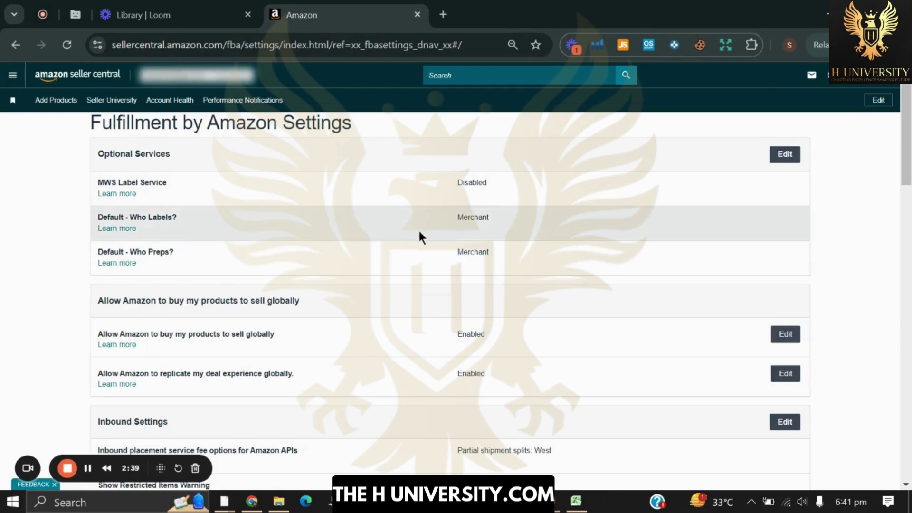
Review the FBA settings from Optional Services through inbound, returns evaluation, automated unfulfillable and automated fulfillable settings
{"action": "scroll", "coordinate": [471, 244], "scroll_direction": "down", "scroll_amount": 1}
{"action": "scroll", "coordinate": [471, 245], "scroll_direction": "down", "scroll_amount": 1}
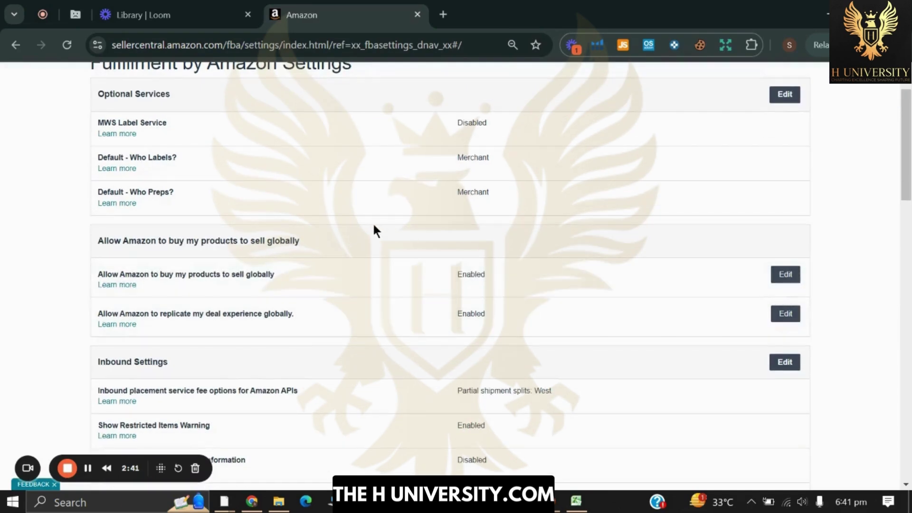
{"action": "scroll", "coordinate": [373, 228], "scroll_direction": "down", "scroll_amount": 2}
{"action": "scroll", "coordinate": [499, 259], "scroll_direction": "down", "scroll_amount": 1}
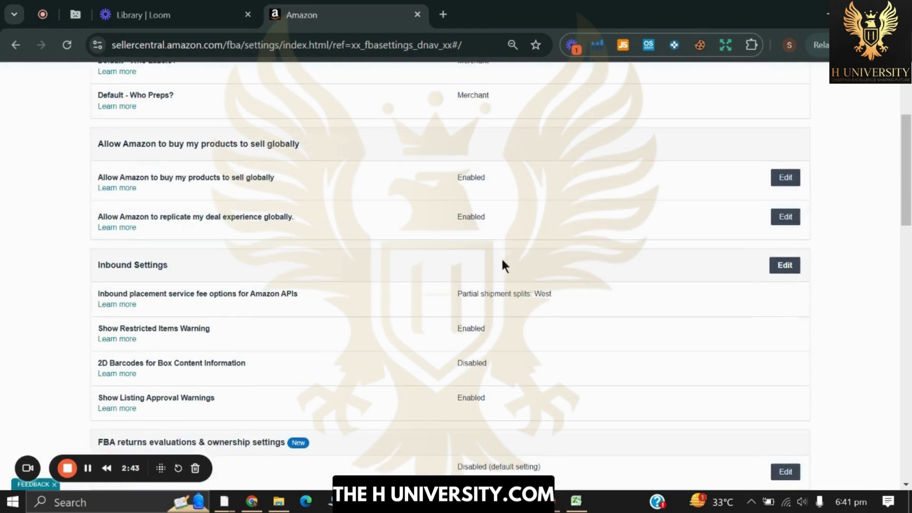
{"action": "scroll", "coordinate": [447, 252], "scroll_direction": "down", "scroll_amount": 1}
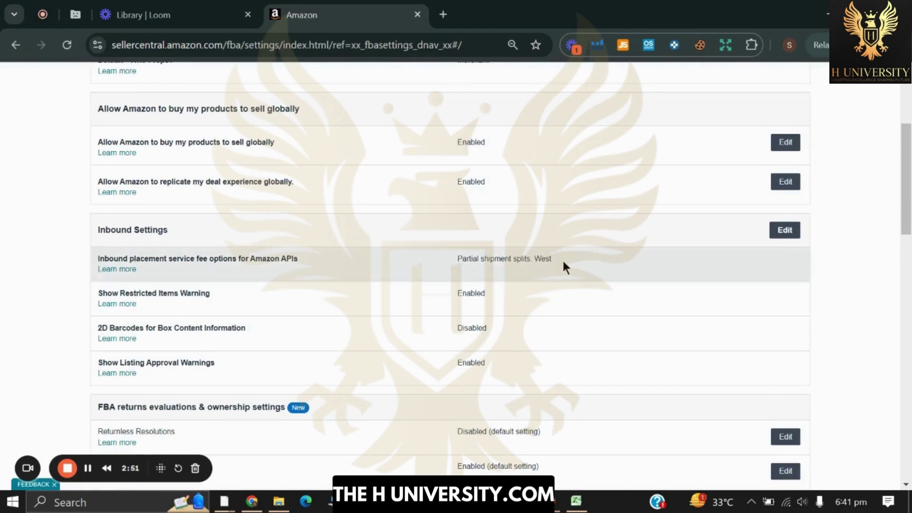
{"action": "scroll", "coordinate": [256, 224], "scroll_direction": "down", "scroll_amount": 2}
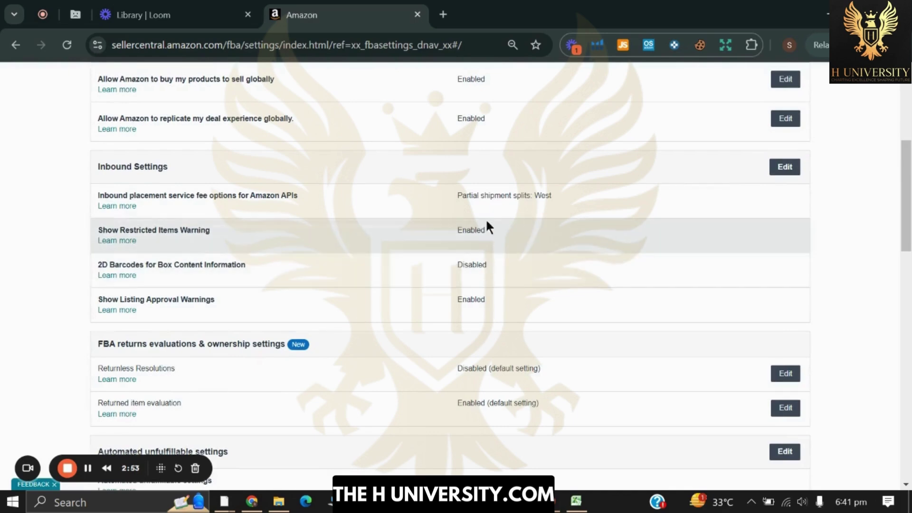
{"action": "scroll", "coordinate": [485, 221], "scroll_direction": "down", "scroll_amount": 1}
{"action": "scroll", "coordinate": [385, 183], "scroll_direction": "down", "scroll_amount": 1}
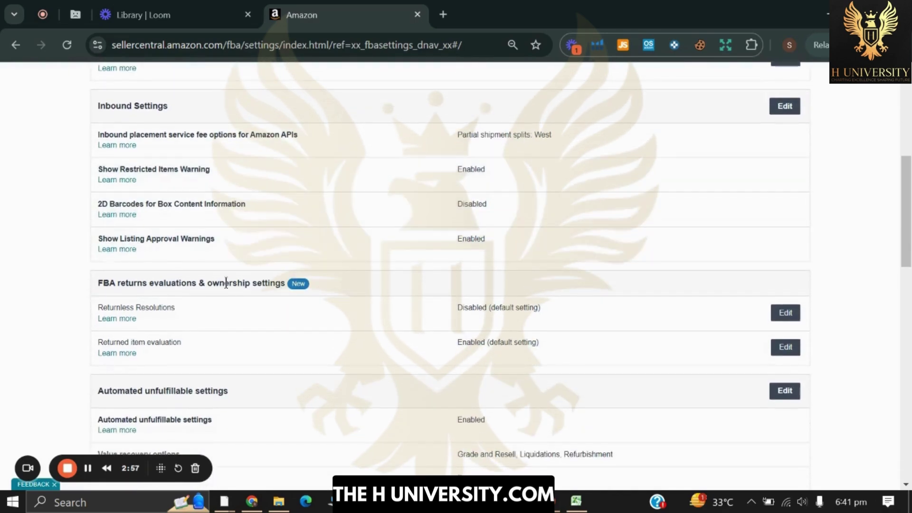
{"action": "scroll", "coordinate": [432, 256], "scroll_direction": "down", "scroll_amount": 1}
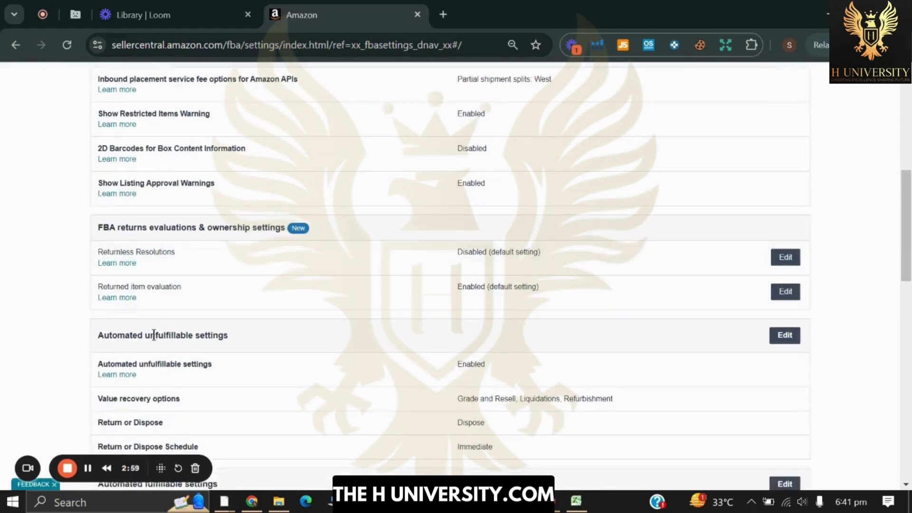
{"action": "scroll", "coordinate": [264, 328], "scroll_direction": "down", "scroll_amount": 1}
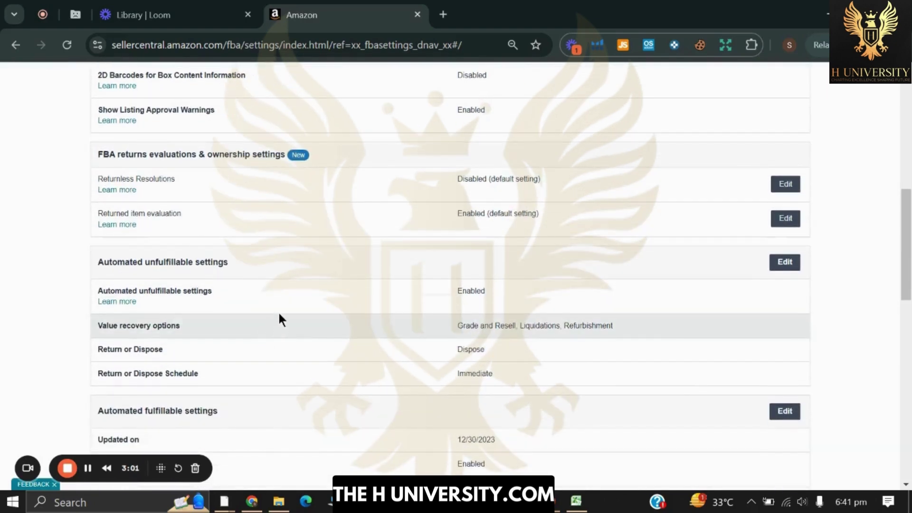
{"action": "scroll", "coordinate": [284, 314], "scroll_direction": "down", "scroll_amount": 1}
{"action": "scroll", "coordinate": [226, 342], "scroll_direction": "down", "scroll_amount": 1}
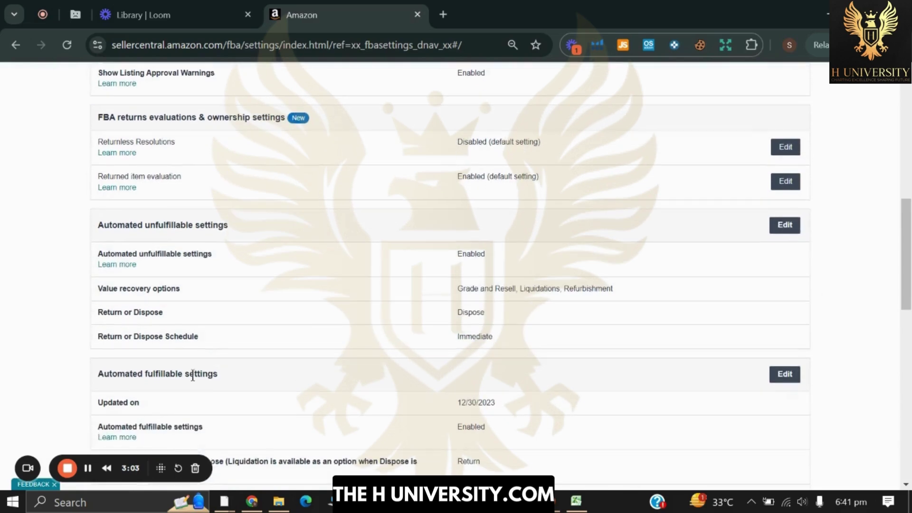
{"action": "scroll", "coordinate": [213, 367], "scroll_direction": "down", "scroll_amount": 1}
{"action": "scroll", "coordinate": [304, 331], "scroll_direction": "down", "scroll_amount": 1}
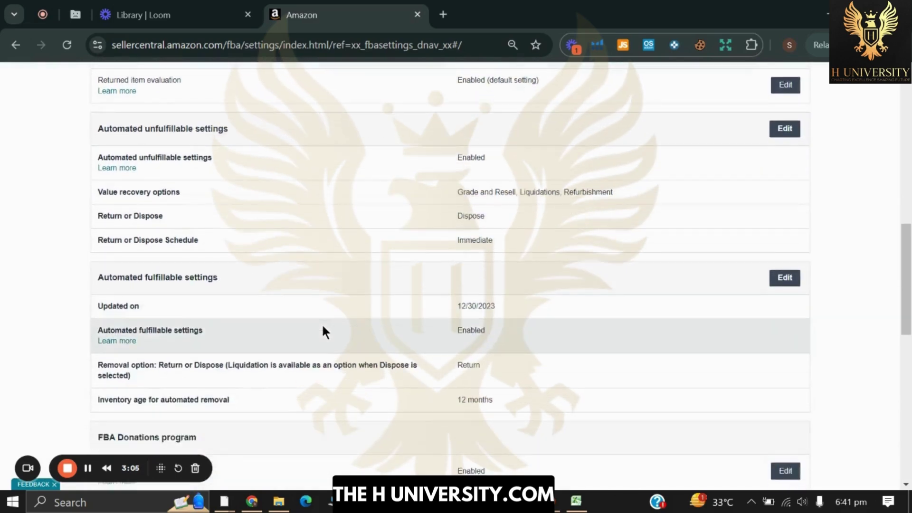
Open the Automated unfulfillable settings for editing
{"action": "scroll", "coordinate": [292, 205], "scroll_direction": "up", "scroll_amount": 1}
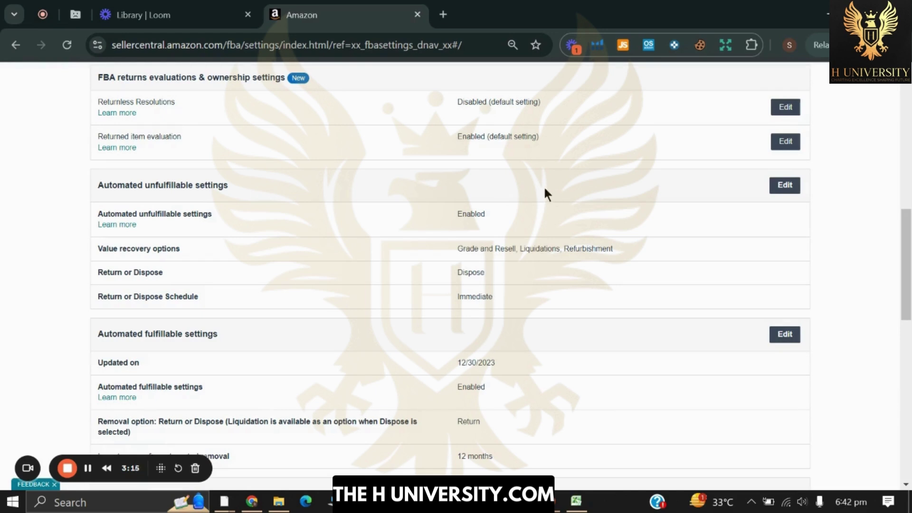
{"action": "left_click", "coordinate": [785, 194]}
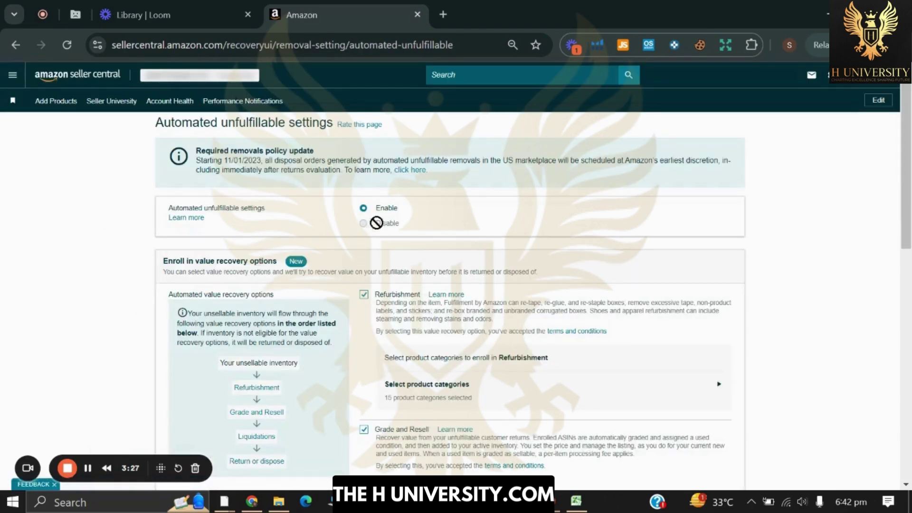
Read the description of the Refurbishment value recovery option, including re-taping, tape removal, label removal and re-boxing
{"action": "scroll", "coordinate": [494, 247], "scroll_direction": "down", "scroll_amount": 2}
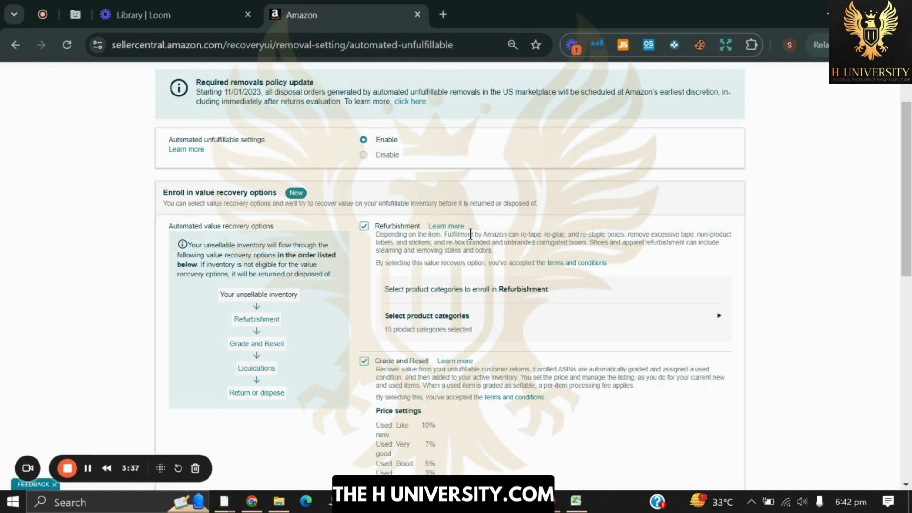
{"action": "left_click_drag", "start_coordinate": [519, 234], "coordinate": [556, 232]}
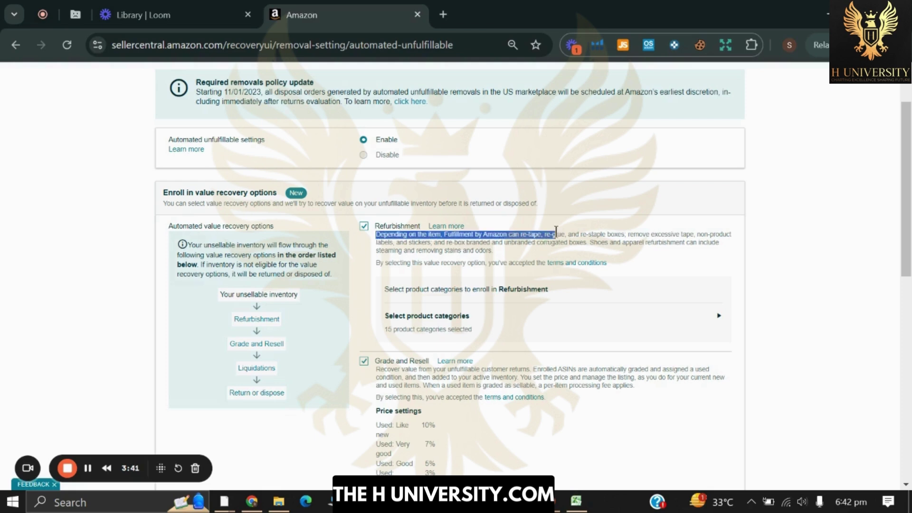
{"action": "left_click", "coordinate": [558, 233]}
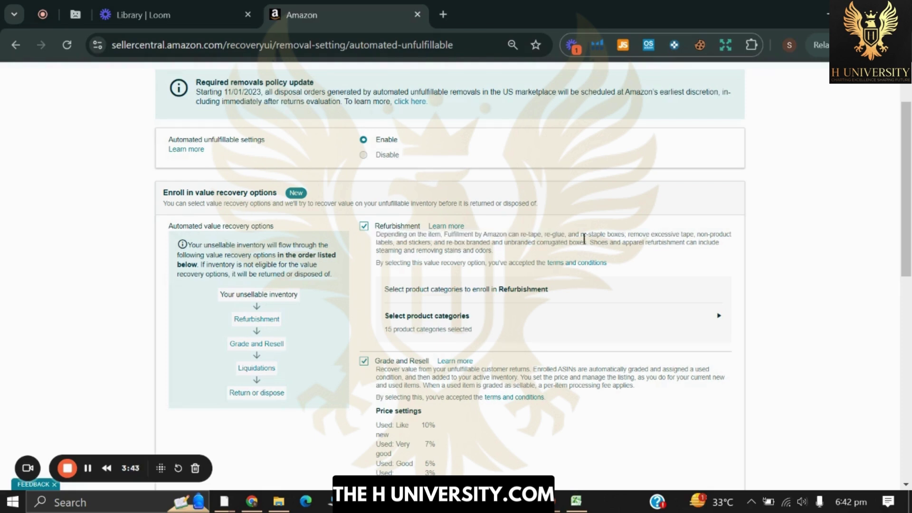
{"action": "left_click_drag", "start_coordinate": [584, 231], "coordinate": [613, 234]}
{"action": "left_click", "coordinate": [613, 234]}
{"action": "left_click_drag", "start_coordinate": [657, 233], "coordinate": [677, 237]}
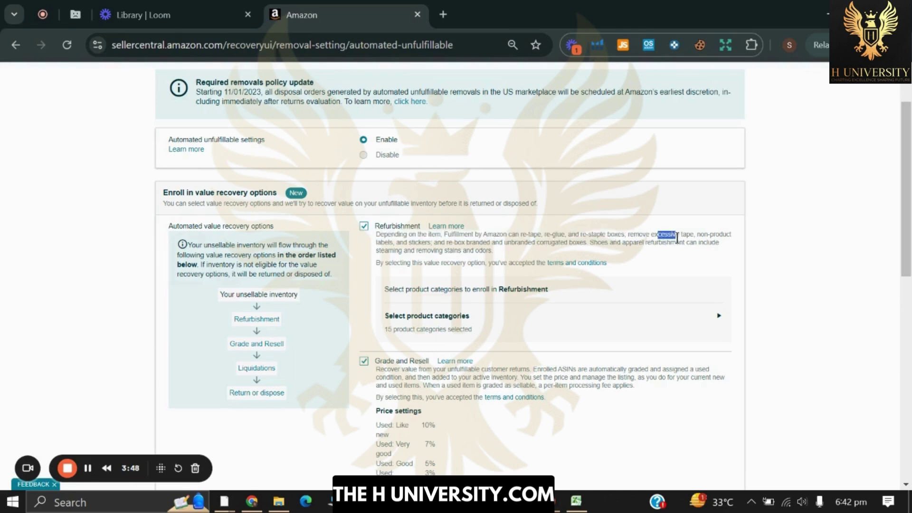
{"action": "double_click", "coordinate": [383, 243]}
{"action": "left_click", "coordinate": [427, 244]}
{"action": "left_click_drag", "start_coordinate": [460, 242], "coordinate": [526, 245]}
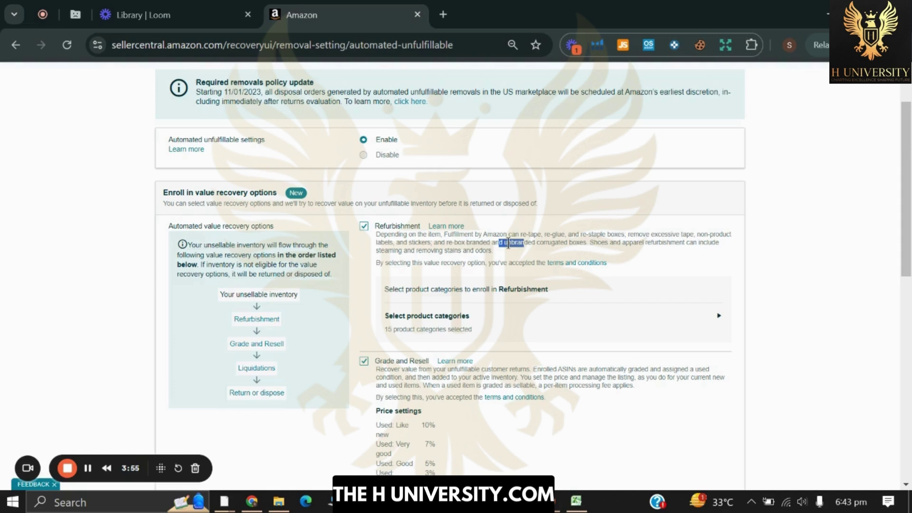
{"action": "left_click", "coordinate": [525, 244]}
Review the Grade and Resell price settings, the Liquidations option and the return or dispose choice
{"action": "scroll", "coordinate": [521, 280], "scroll_direction": "down", "scroll_amount": 3}
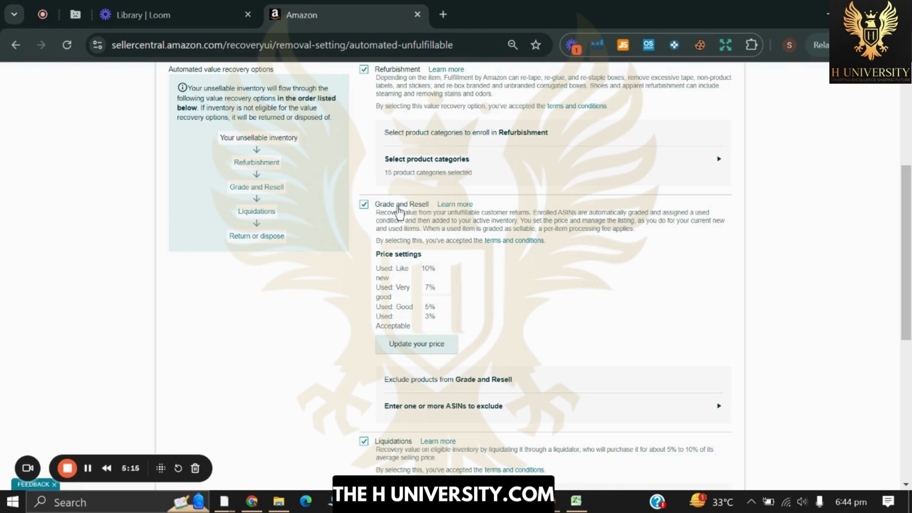
{"action": "scroll", "coordinate": [561, 298], "scroll_direction": "down", "scroll_amount": 1}
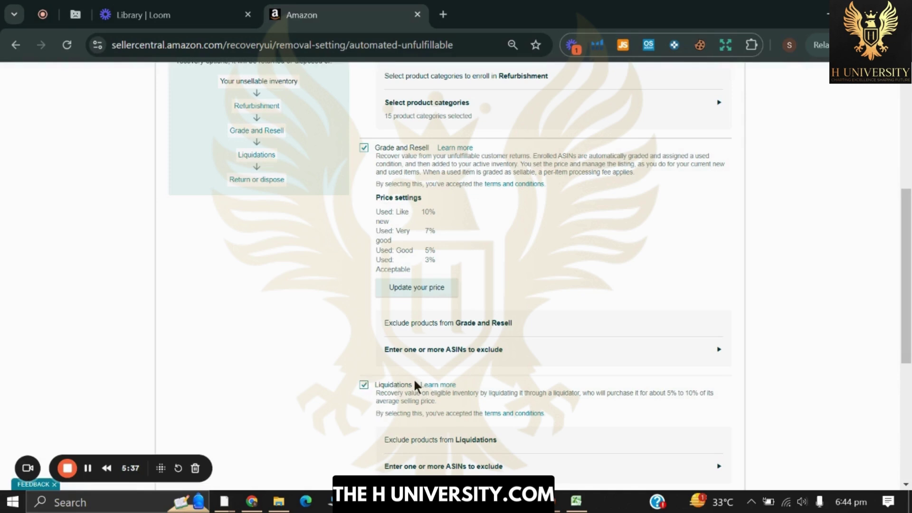
{"action": "scroll", "coordinate": [412, 377], "scroll_direction": "down", "scroll_amount": 2}
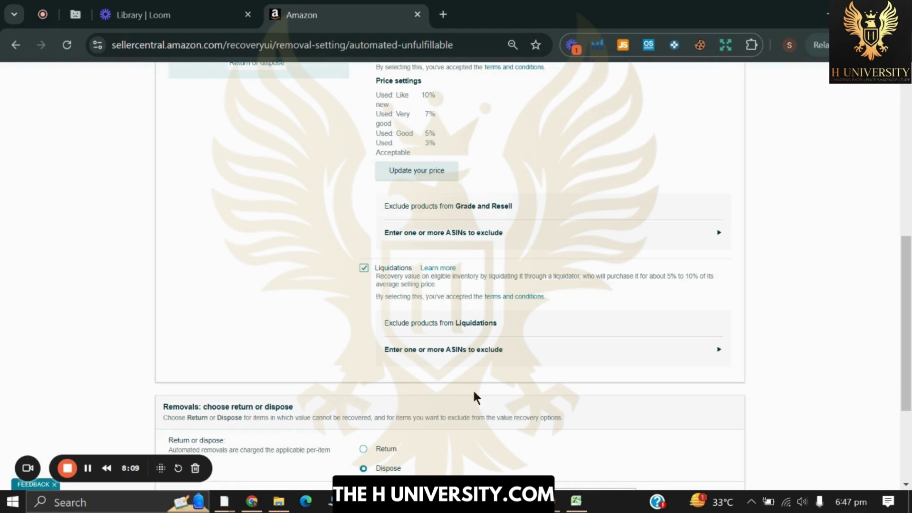
{"action": "scroll", "coordinate": [474, 393], "scroll_direction": "up", "scroll_amount": 1}
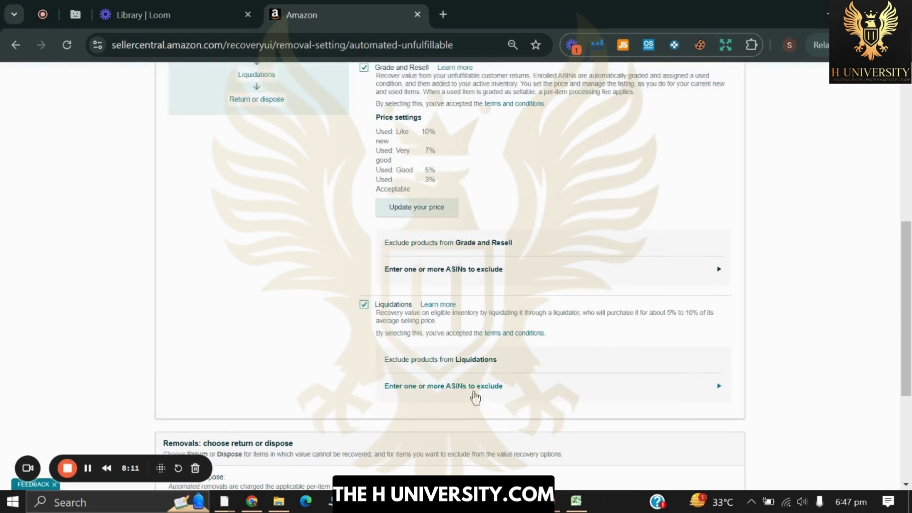
{"action": "scroll", "coordinate": [474, 397], "scroll_direction": "up", "scroll_amount": 2}
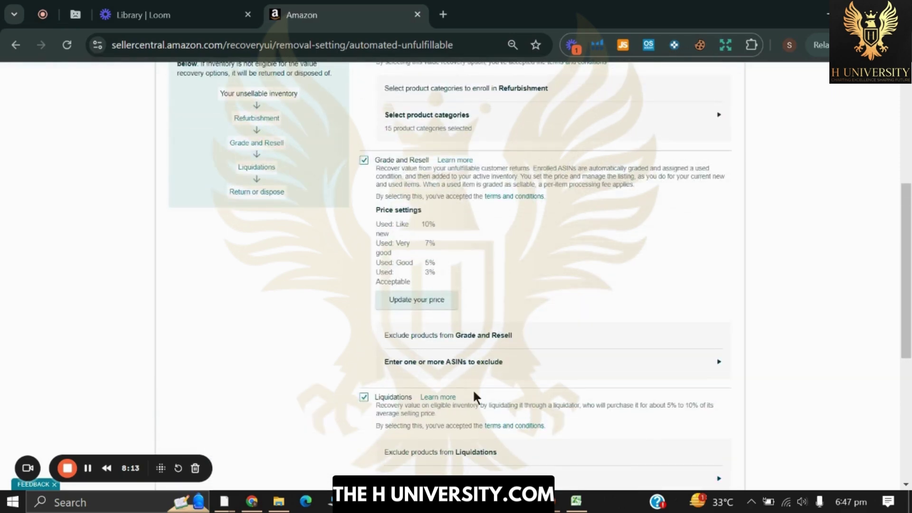
Examine the Liquidations description, recheck the Refurbishment and Grade and Resell options, and compare them with the removal choices
{"action": "scroll", "coordinate": [474, 392], "scroll_direction": "down", "scroll_amount": 1}
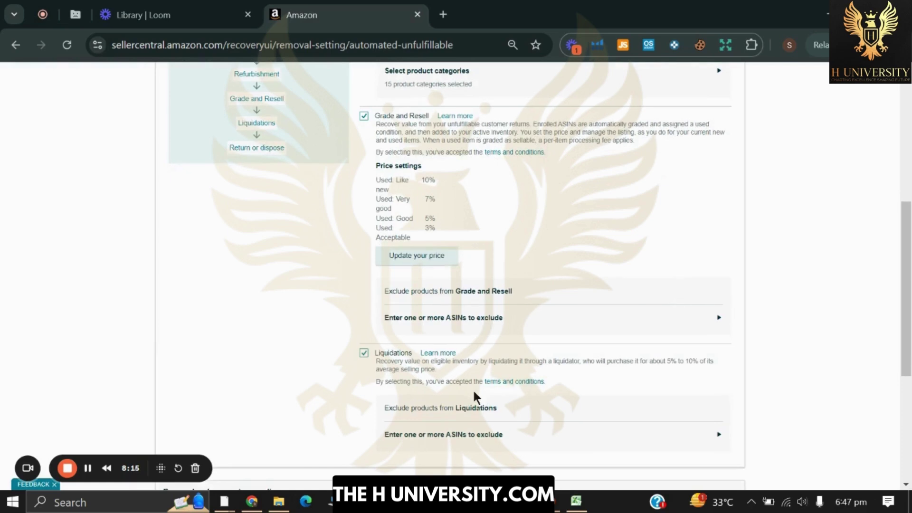
{"action": "scroll", "coordinate": [473, 393], "scroll_direction": "up", "scroll_amount": 1}
{"action": "scroll", "coordinate": [474, 392], "scroll_direction": "down", "scroll_amount": 2}
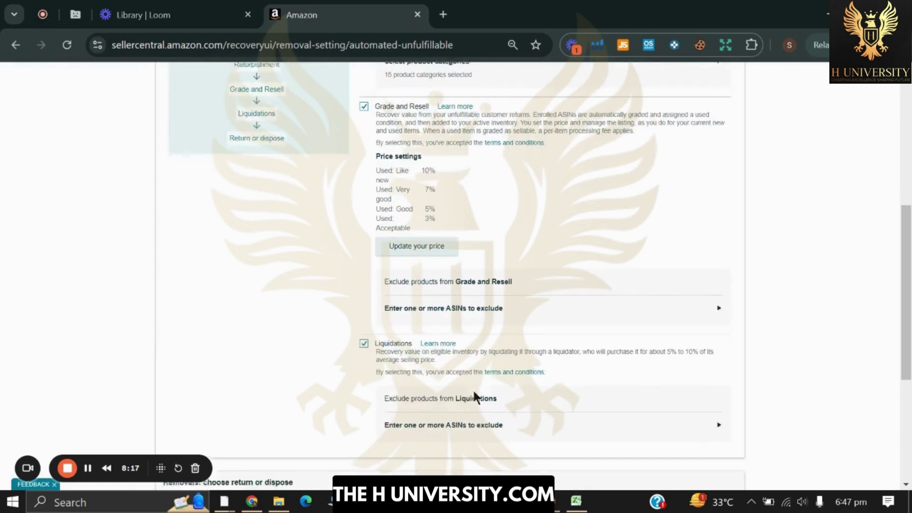
{"action": "scroll", "coordinate": [474, 397], "scroll_direction": "down", "scroll_amount": 1}
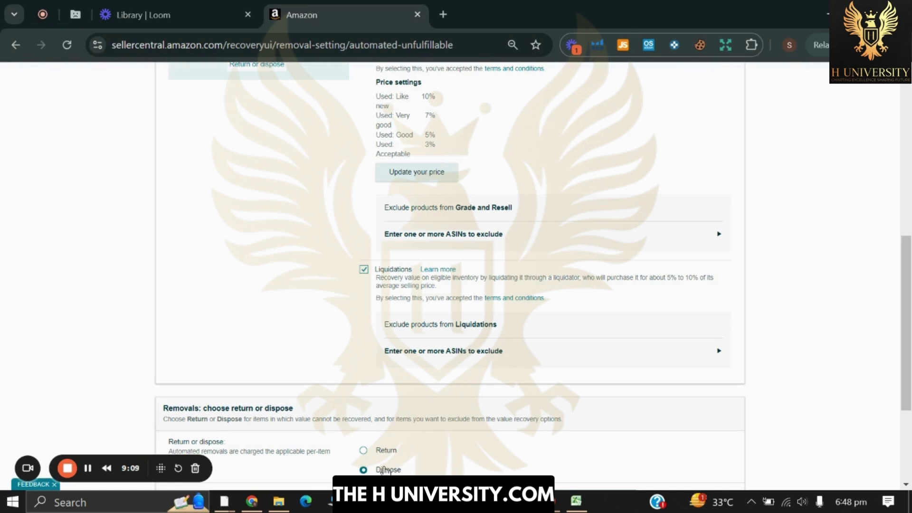
{"action": "scroll", "coordinate": [552, 121], "scroll_direction": "up", "scroll_amount": 3}
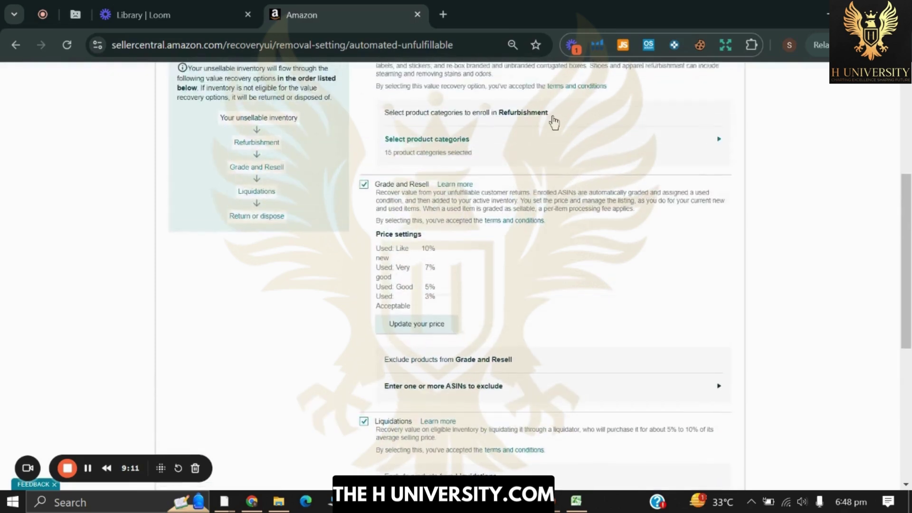
{"action": "scroll", "coordinate": [551, 113], "scroll_direction": "up", "scroll_amount": 1}
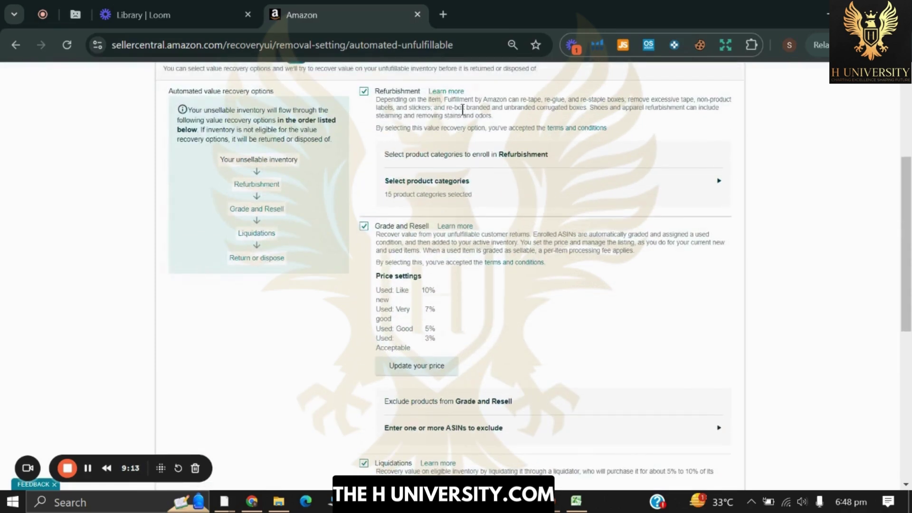
{"action": "scroll", "coordinate": [430, 111], "scroll_direction": "down", "scroll_amount": 2}
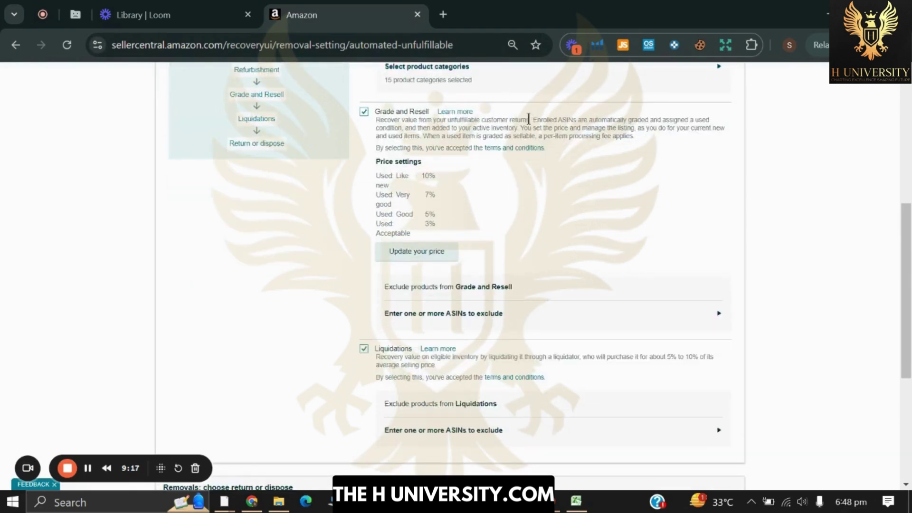
{"action": "scroll", "coordinate": [535, 198], "scroll_direction": "down", "scroll_amount": 1}
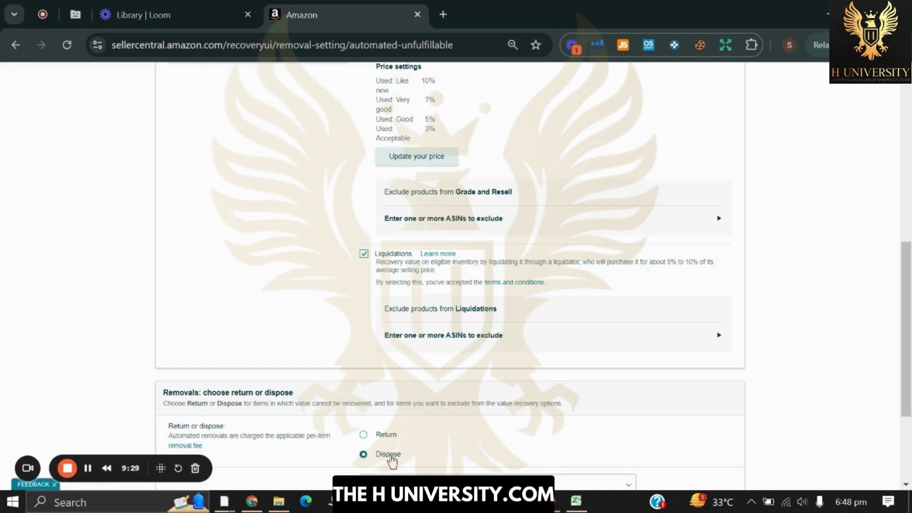
Choose Return instead of Dispose as the removal method for unfulfillable items whose value cannot be recovered
{"action": "scroll", "coordinate": [391, 457], "scroll_direction": "down", "scroll_amount": 1}
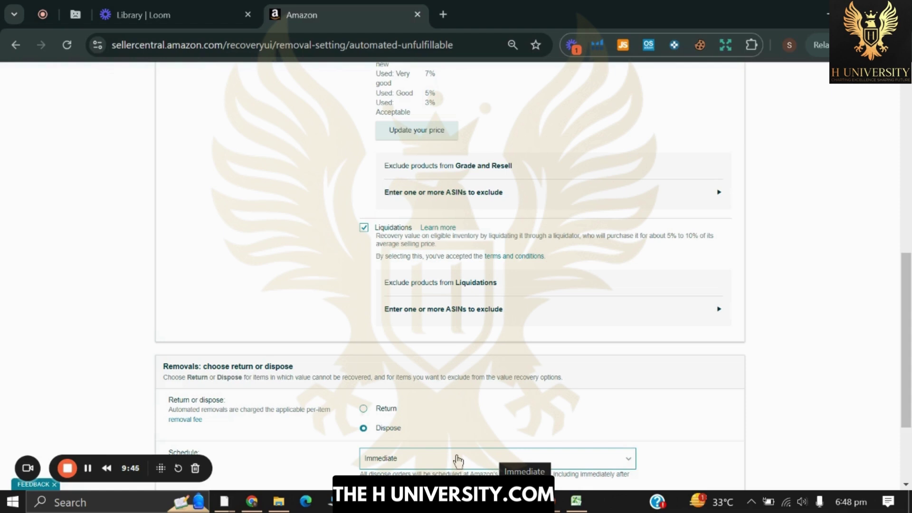
{"action": "left_click", "coordinate": [380, 409]}
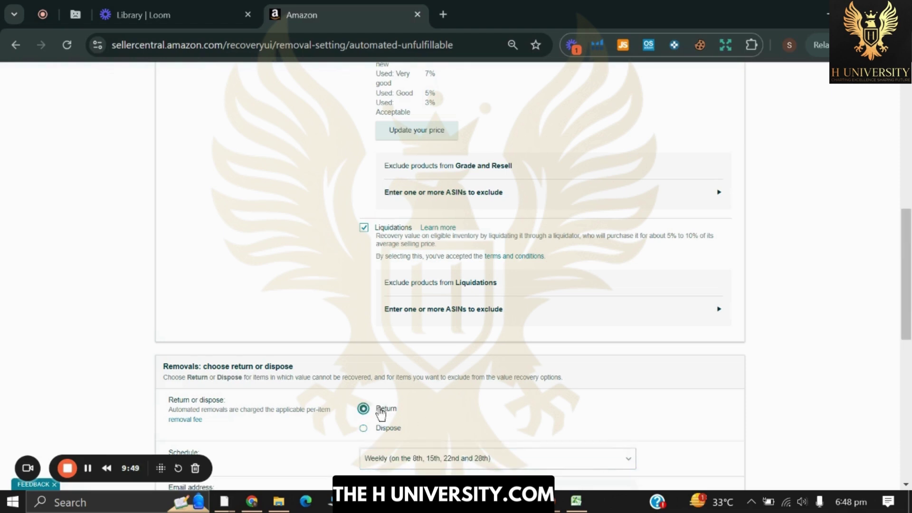